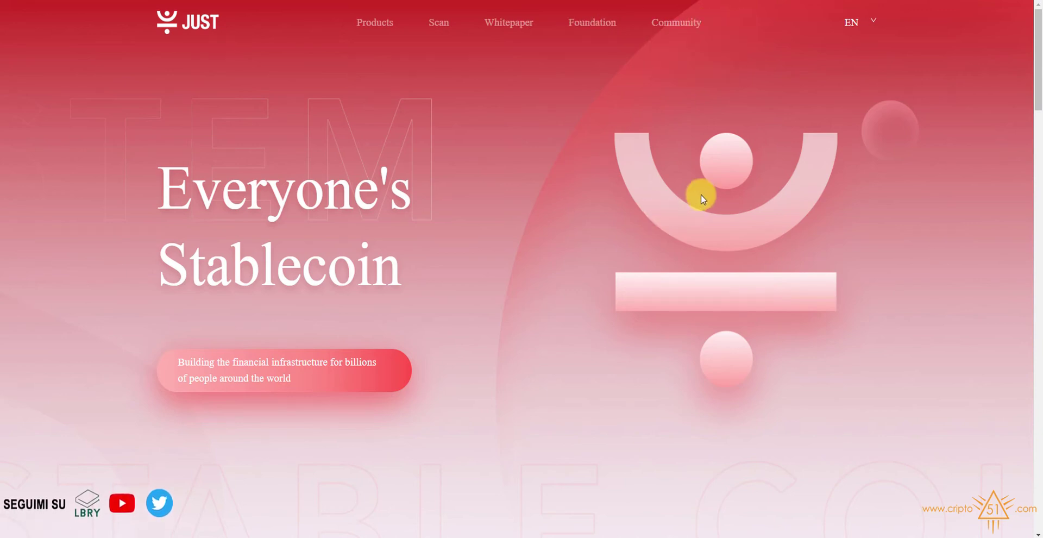
Open the JUST Portal from the JUST website's products and check the wallet's TRX balance.
scroll(445, 233, "down", 1)
scroll(554, 262, "up", 1)
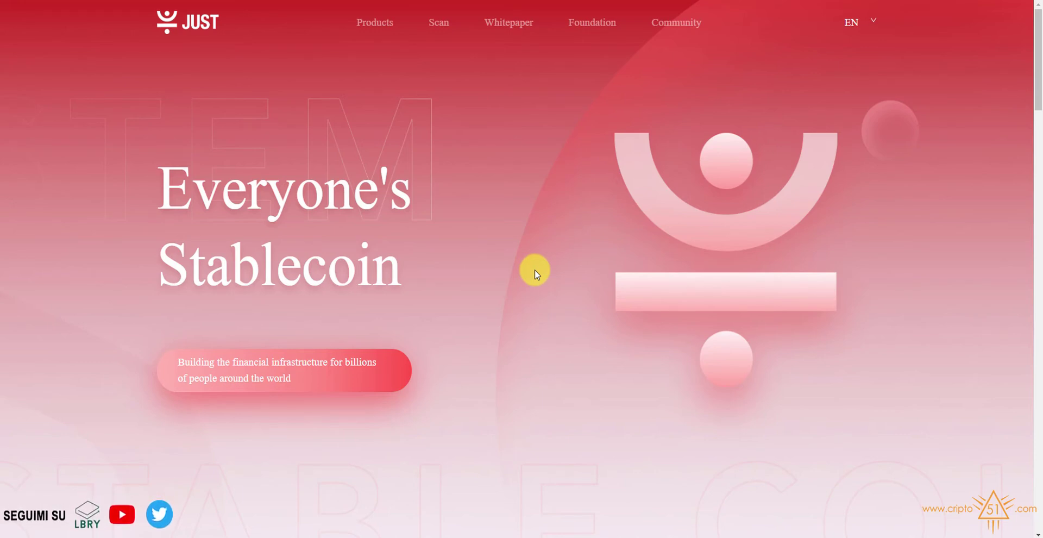
mouse_move(384, 30)
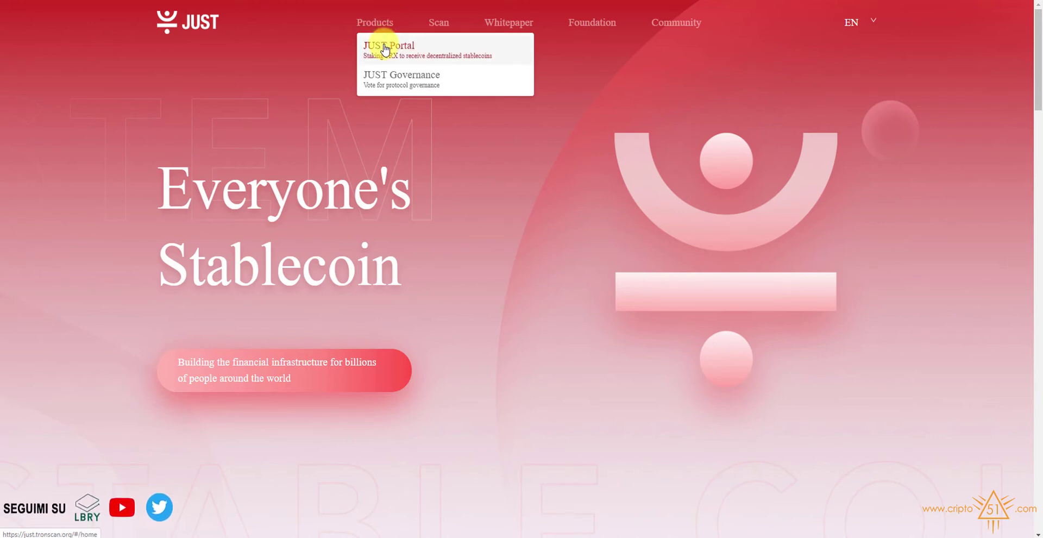
left_click(384, 50)
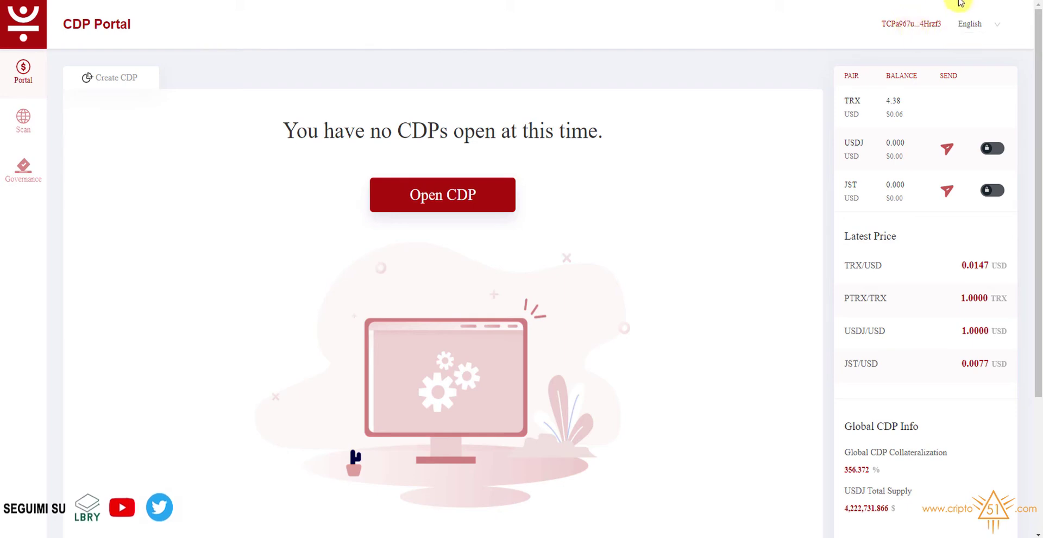
double_click(894, 101)
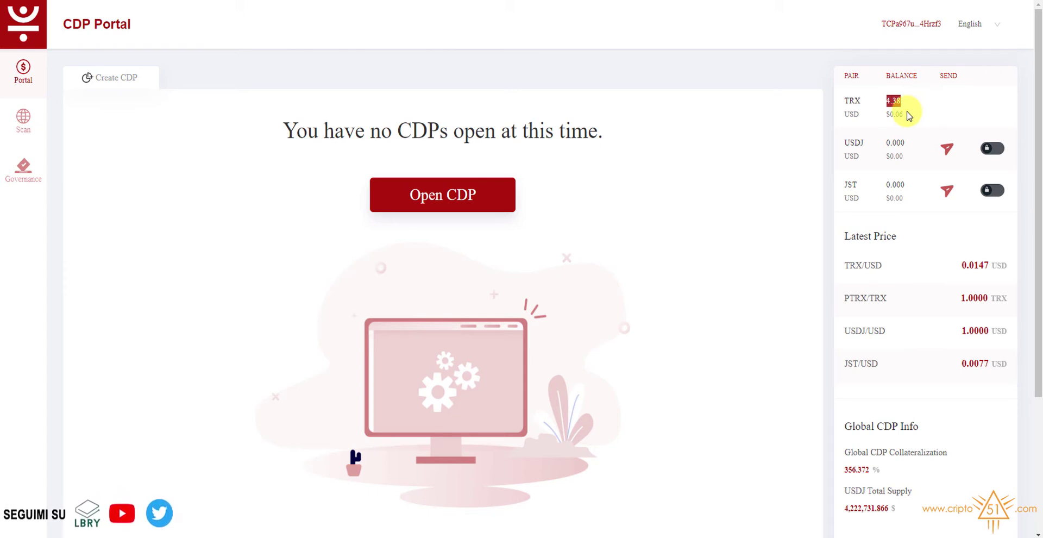
left_click(931, 97)
Open a new CDP and try to collateralize 1 TRX.
left_click(480, 194)
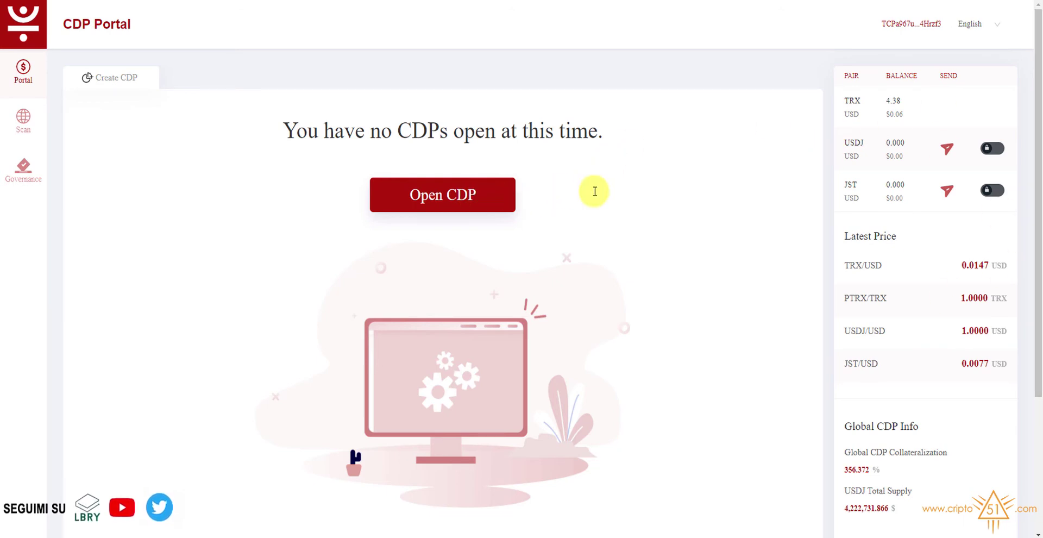
left_click(120, 184)
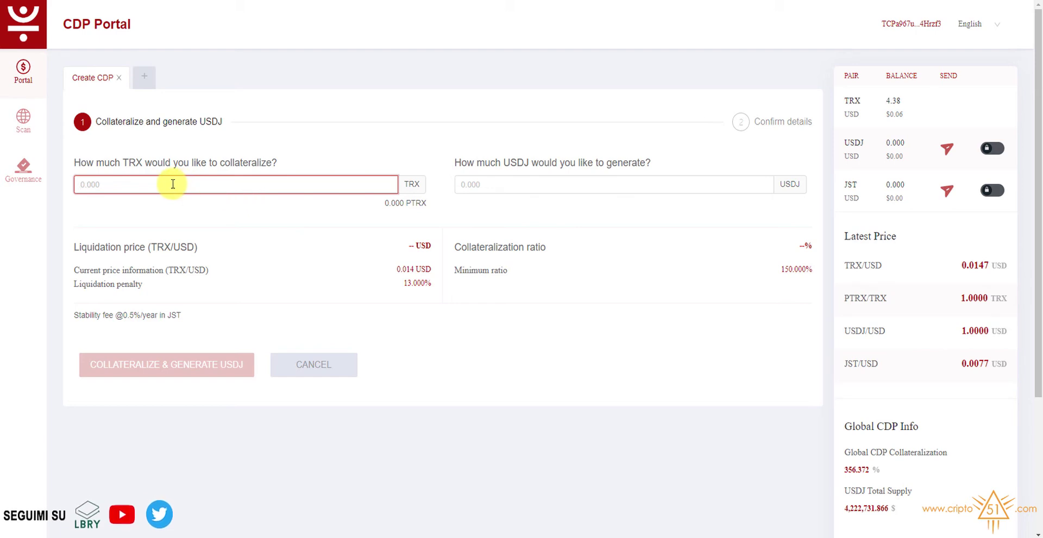
type("1")
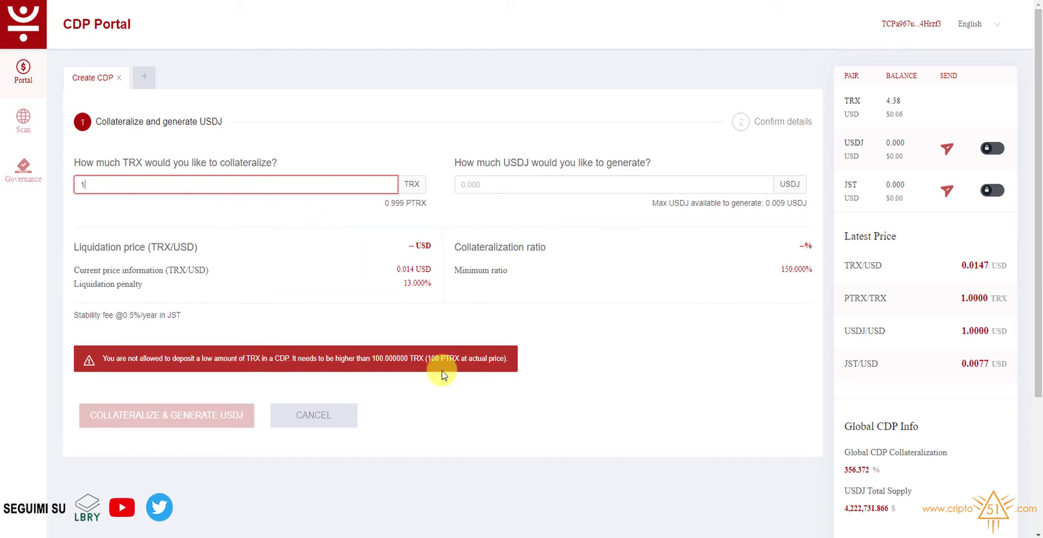
left_click(449, 239)
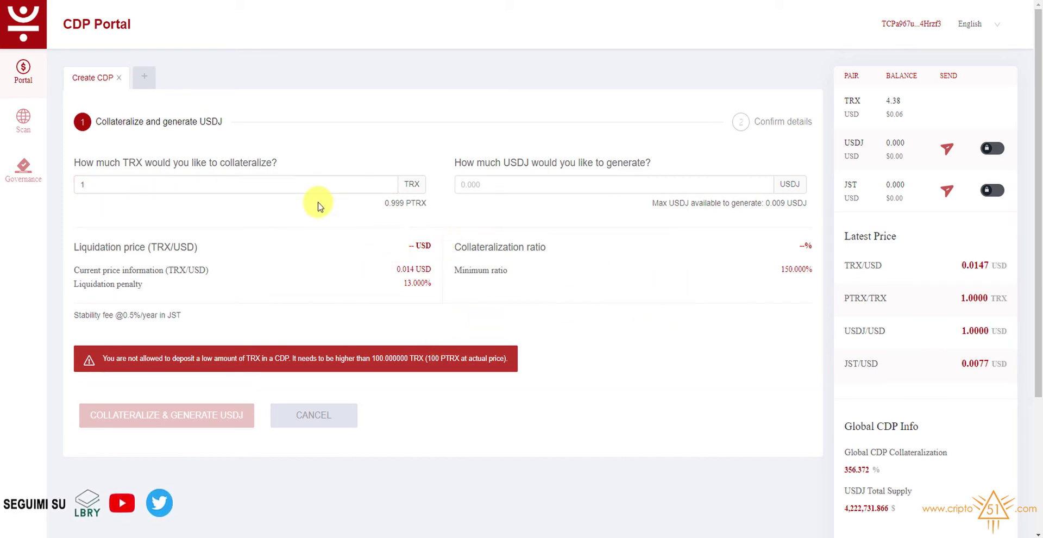
Try to collateralize 100 TRX in the new CDP, and clear the amount again.
left_click(275, 182)
key("BackSpace")
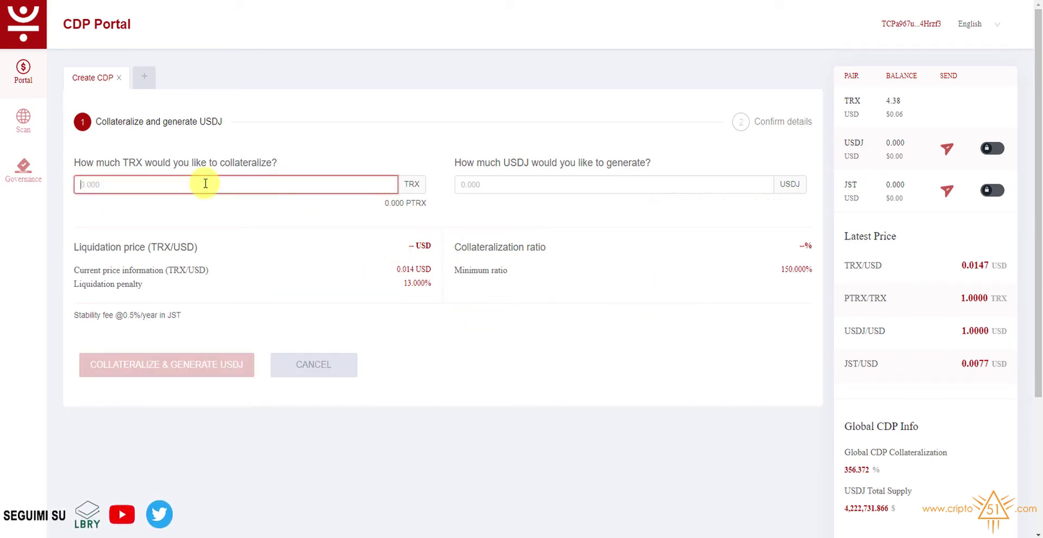
type("100")
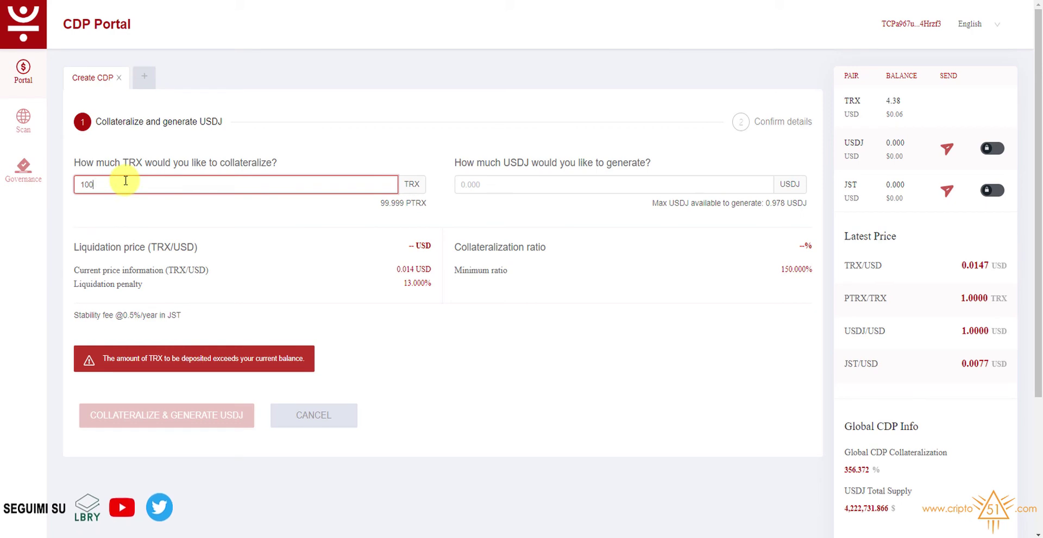
key("BackSpace")
key("BackSpace")
key("BackSpace")
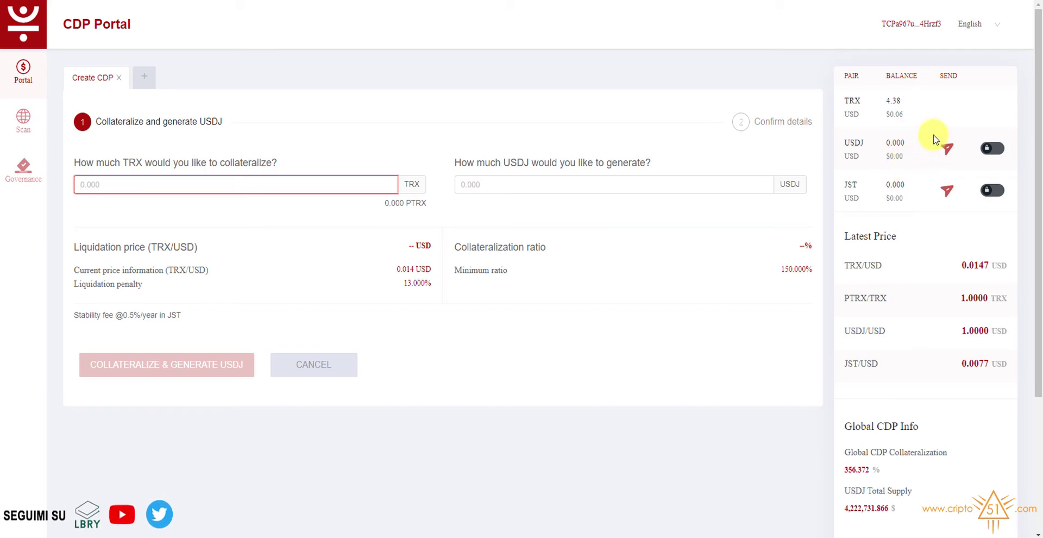
Open the Governance page and check the JST locked in the voting contract and the remaining wallet balance.
left_click(20, 171)
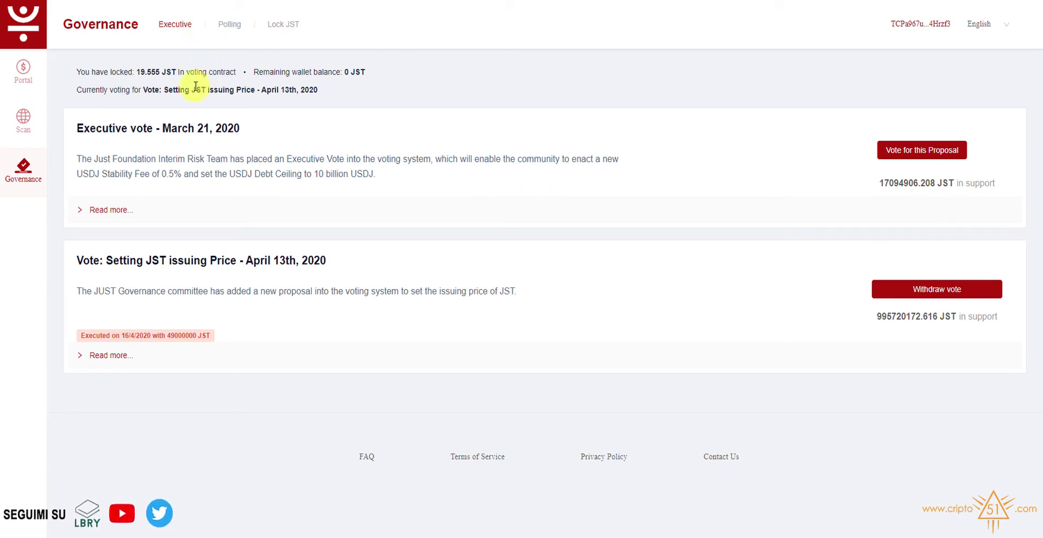
double_click(157, 72)
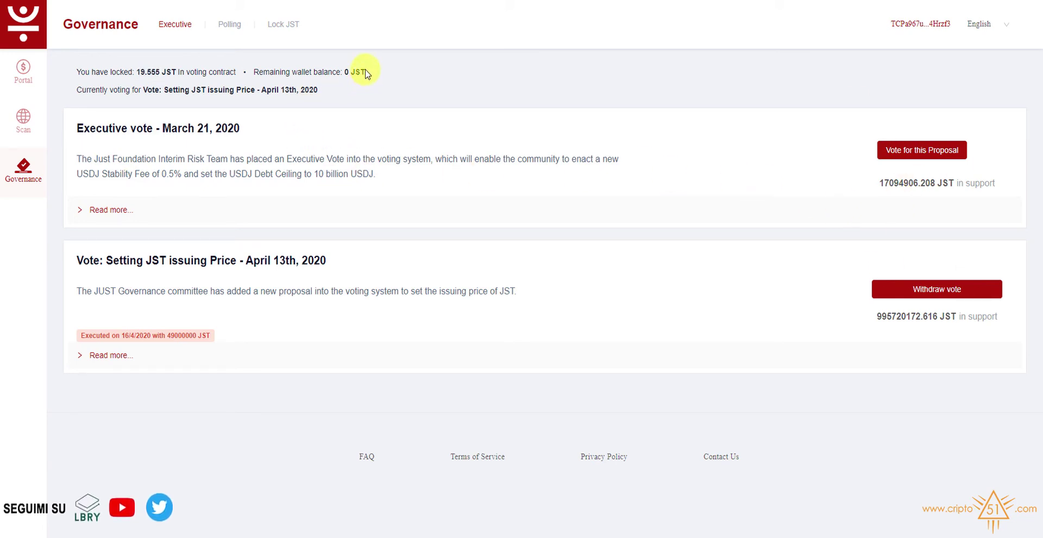
left_click_drag(365, 69, 335, 71)
left_click(412, 87)
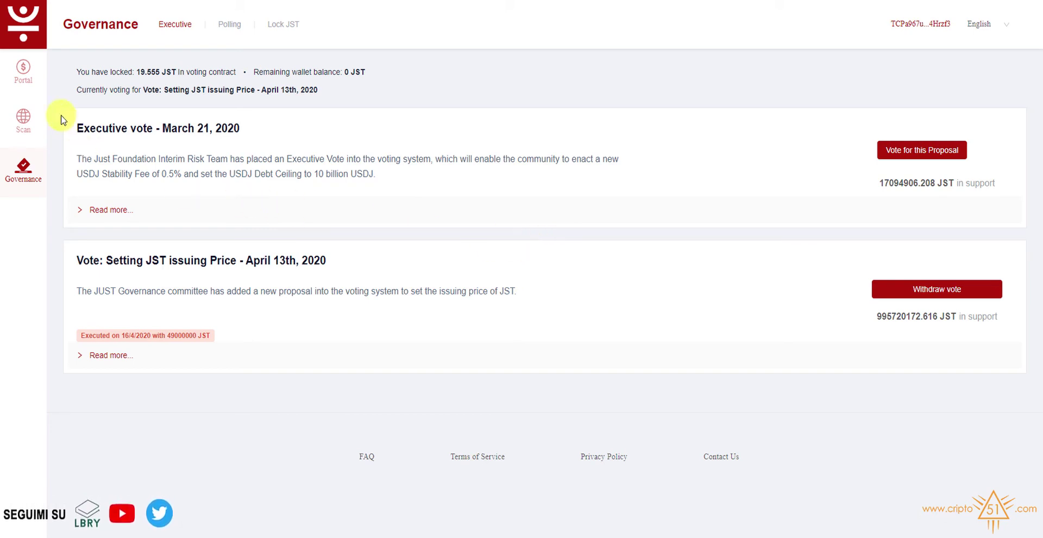
View the Scan summary of the JUST system, and return to the CDP Portal to look over its full page.
left_click(40, 125)
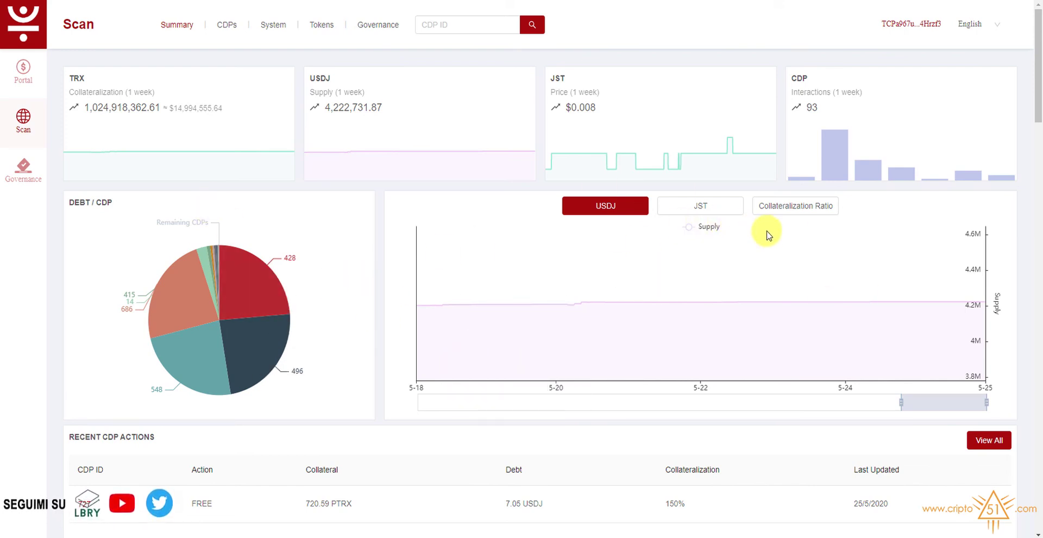
left_click(23, 71)
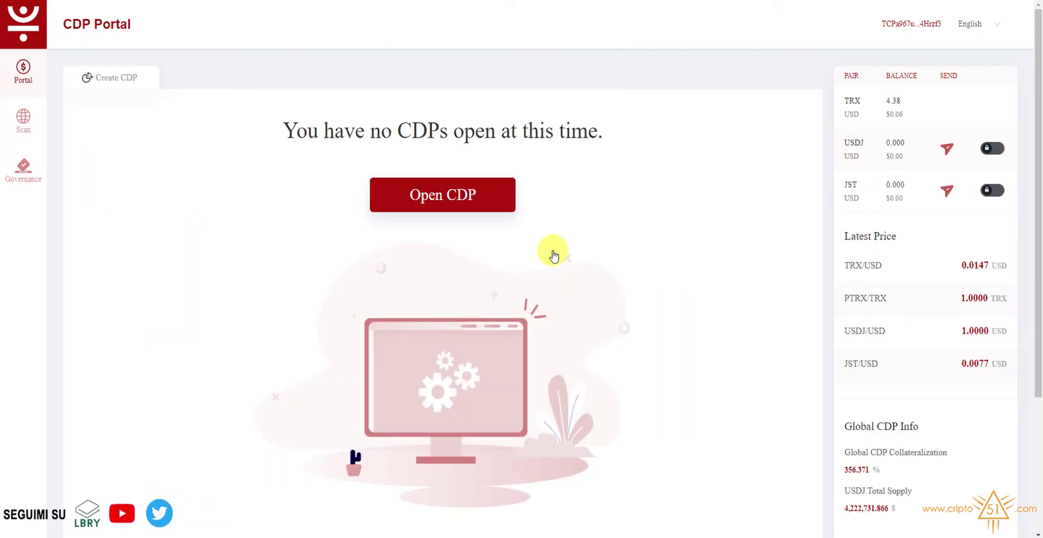
scroll(673, 284, "down", 3)
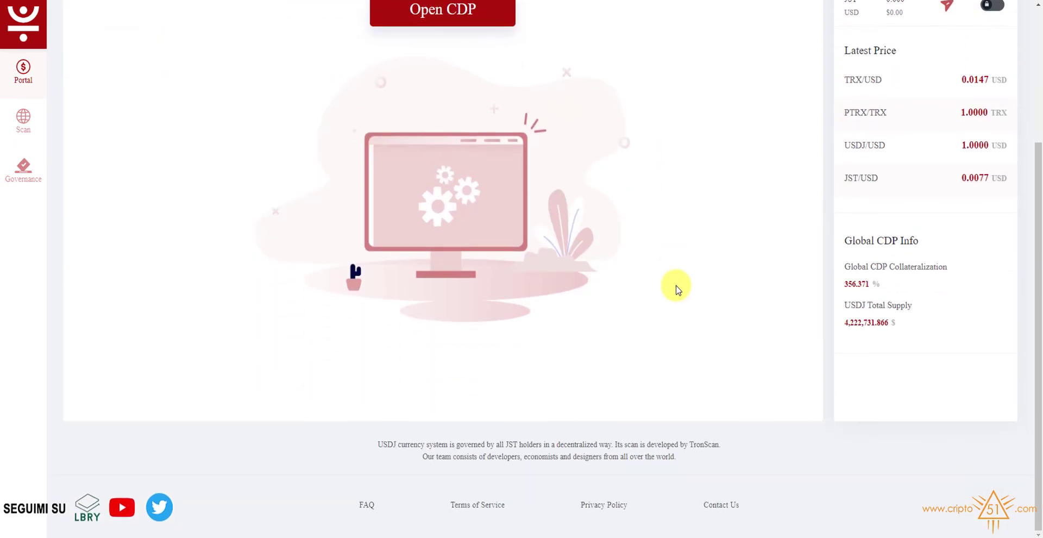
scroll(677, 288, "up", 3)
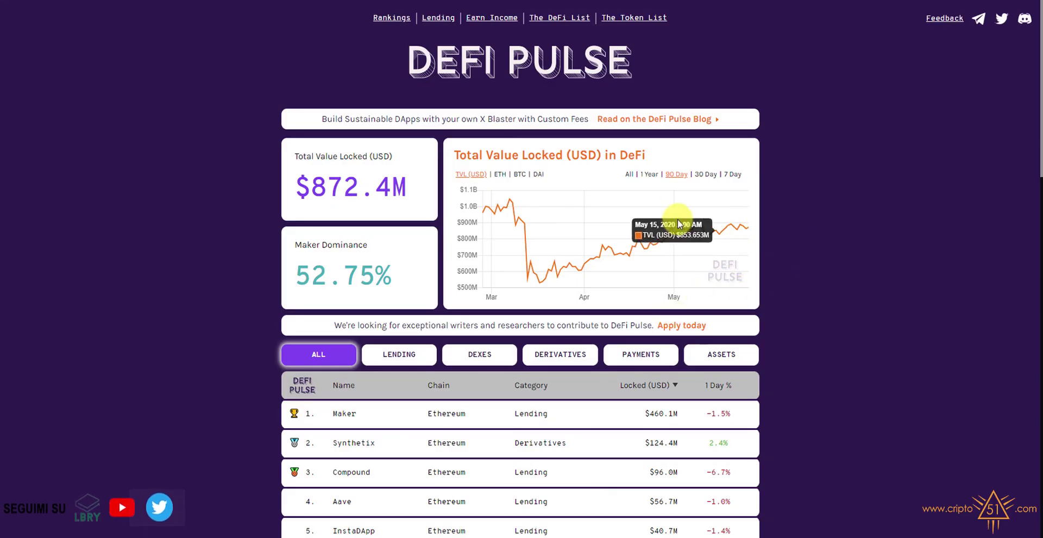
Show DeFi Pulse's total value locked chart for 1 Year and for All time.
left_click(642, 181)
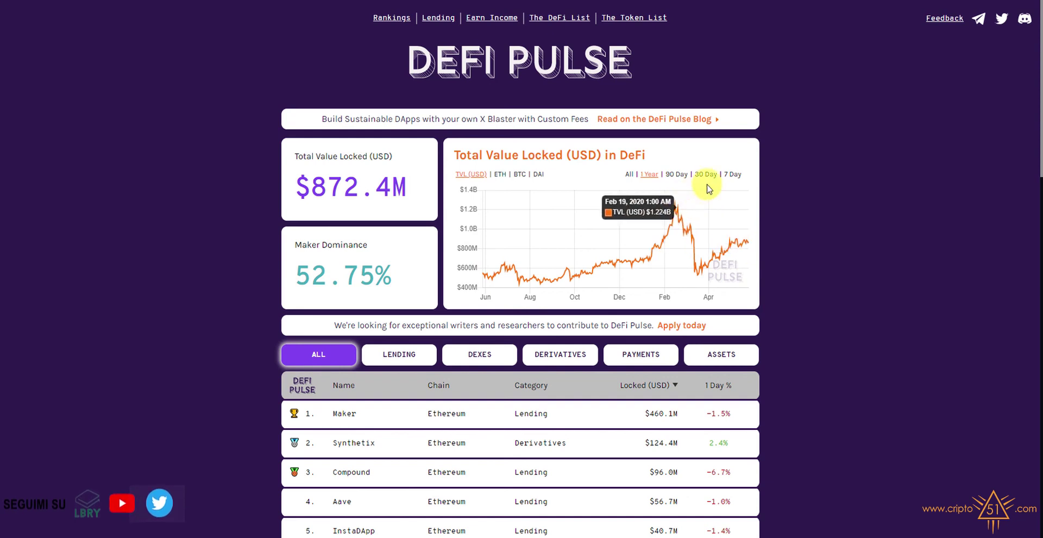
left_click(631, 174)
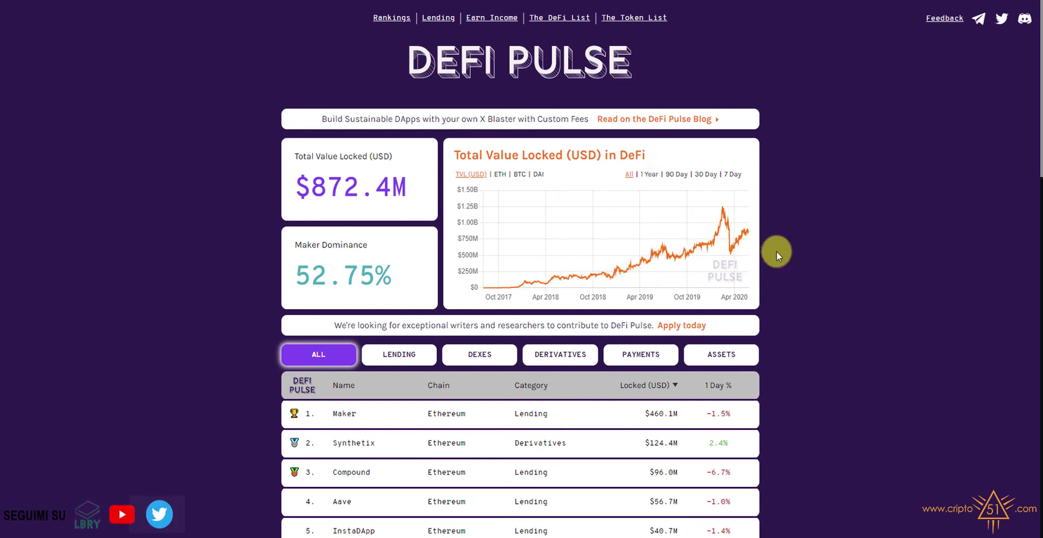
Examine the DeFi Pulse ranking of projects, comparing their chains, categories and locked USD values.
scroll(776, 266, "down", 2)
scroll(676, 304, "down", 1)
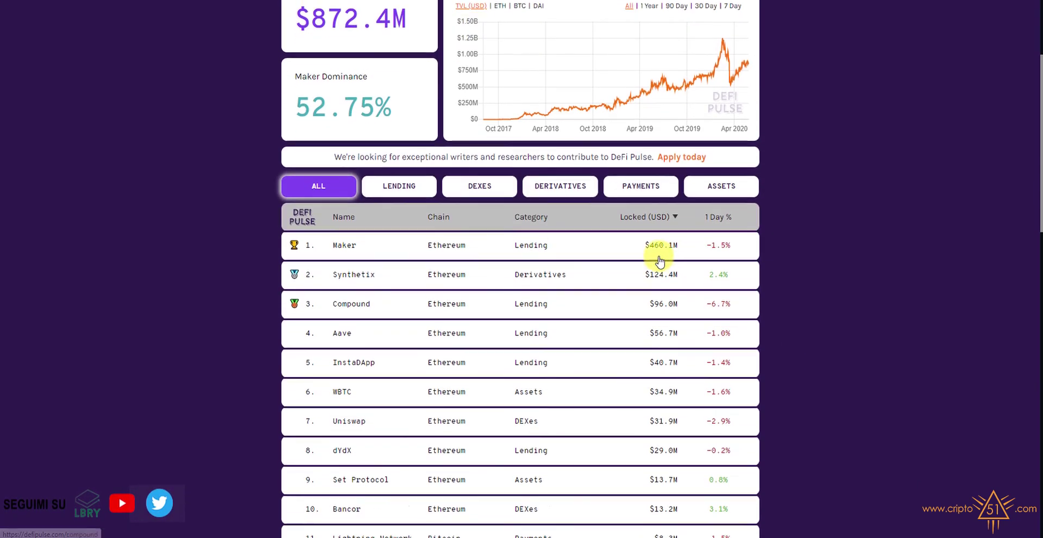
scroll(642, 171, "down", 2)
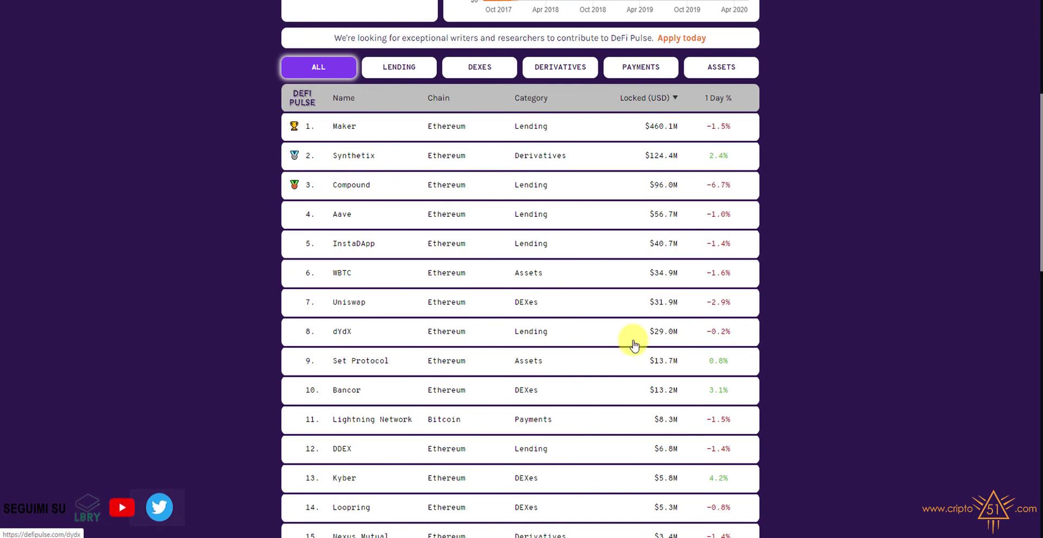
scroll(635, 345, "up", 2)
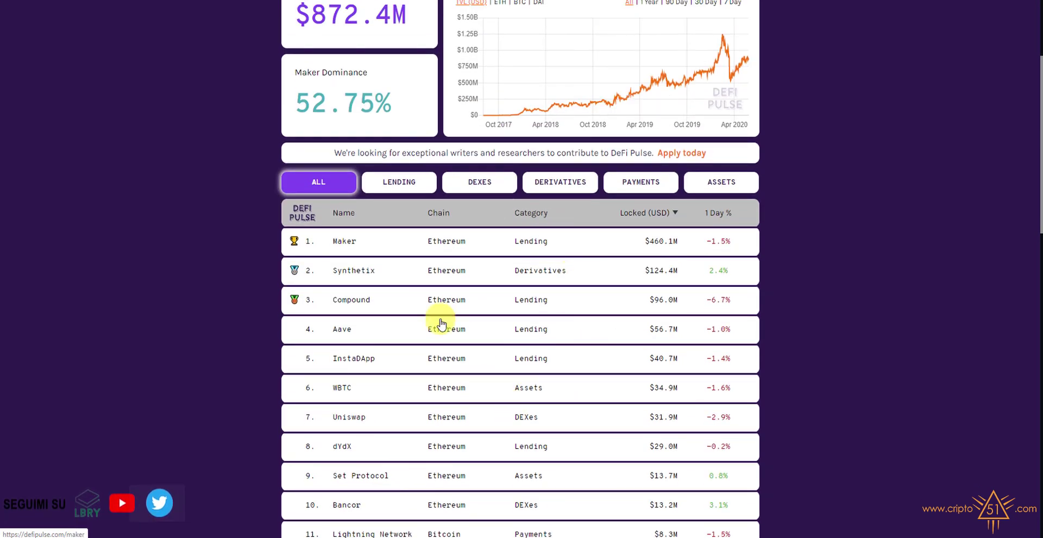
scroll(609, 334, "up", 3)
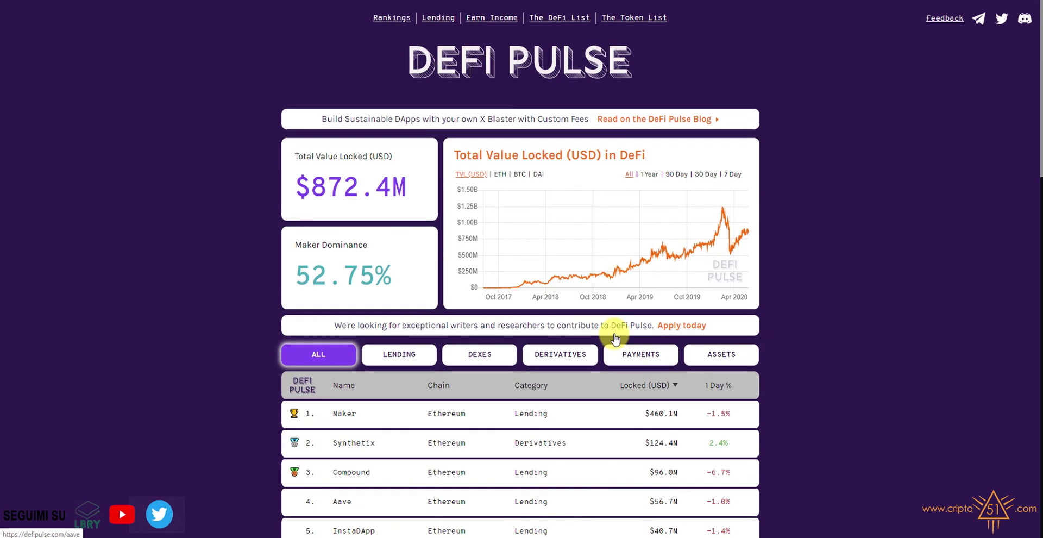
scroll(615, 340, "down", 3)
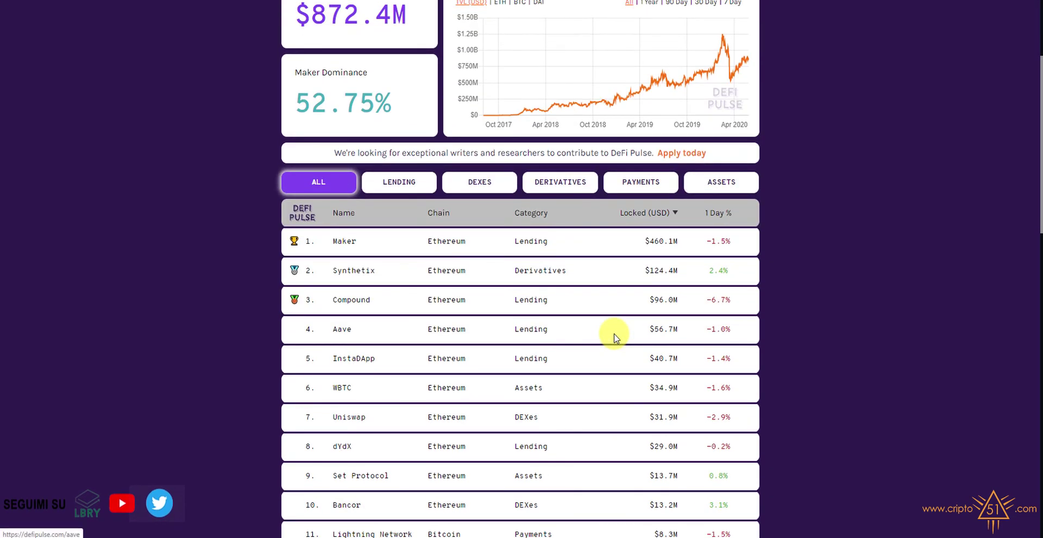
scroll(679, 163, "down", 3)
scroll(671, 234, "up", 3)
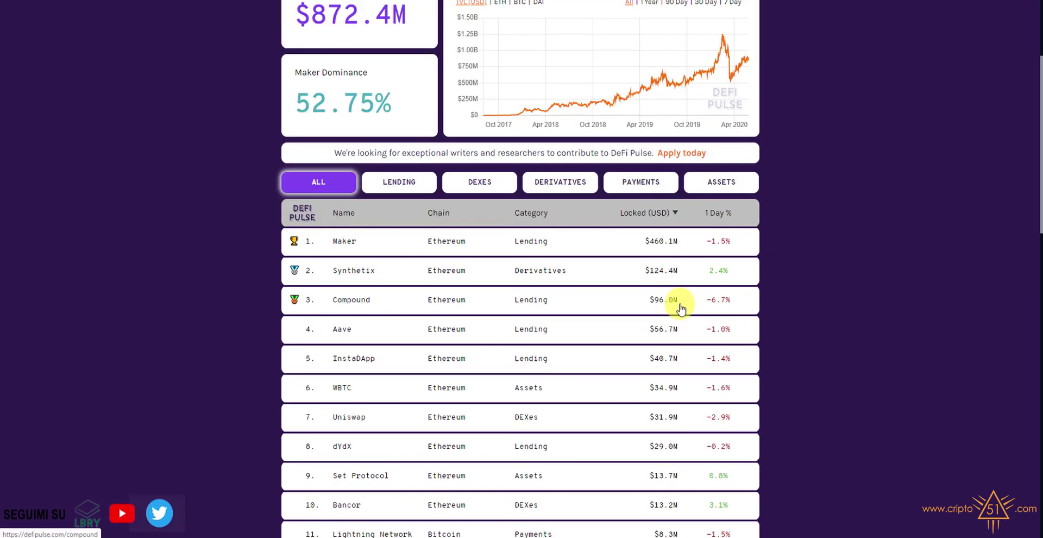